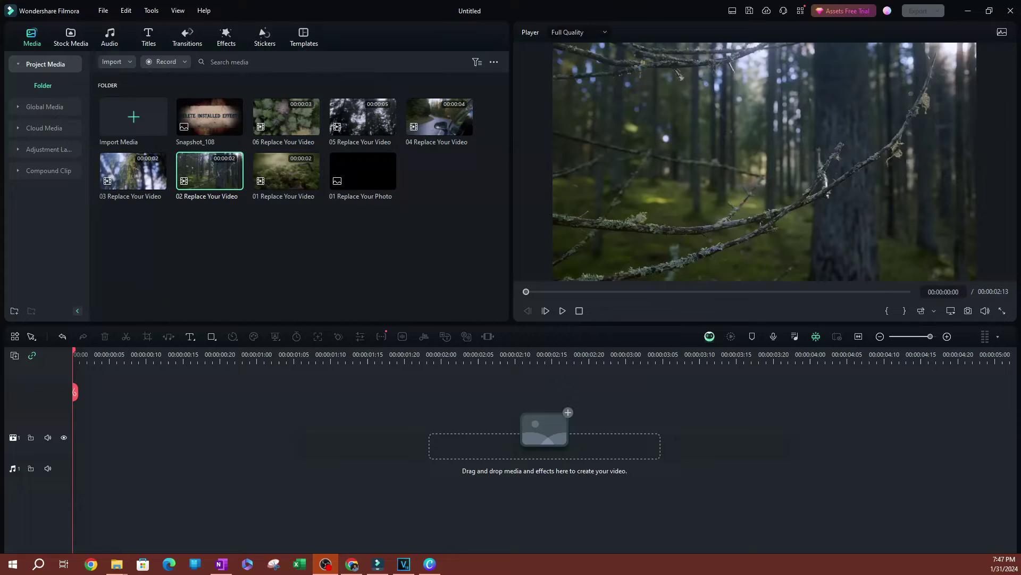
- Point at Filmora's menu bar above the project with eight imported media items
mouse_move(339, 191)
- Open the Media Cache preferences, showing 61 backup files (40.18 MB), and browse to their folder
left_click(104, 10)
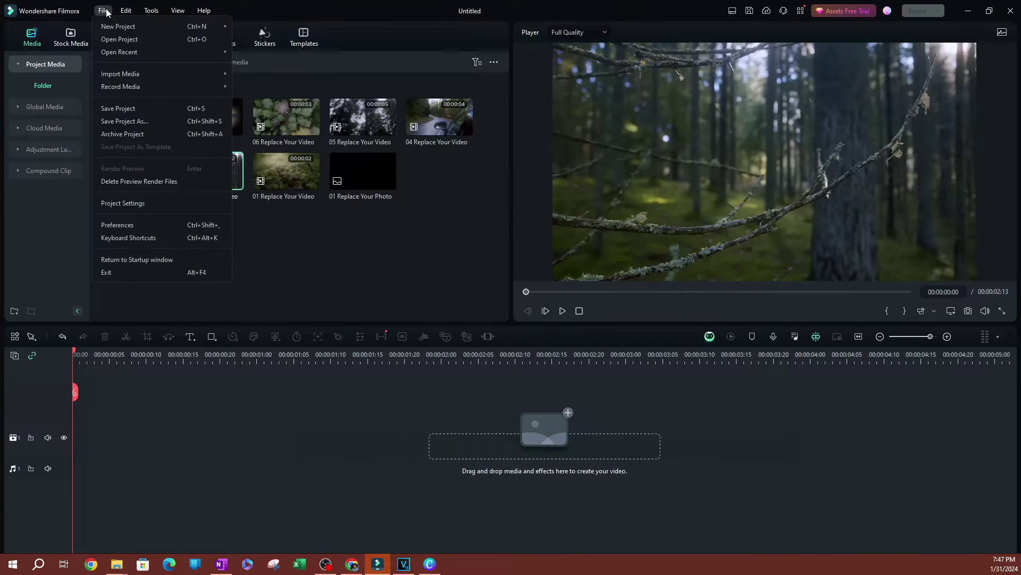
left_click(136, 224)
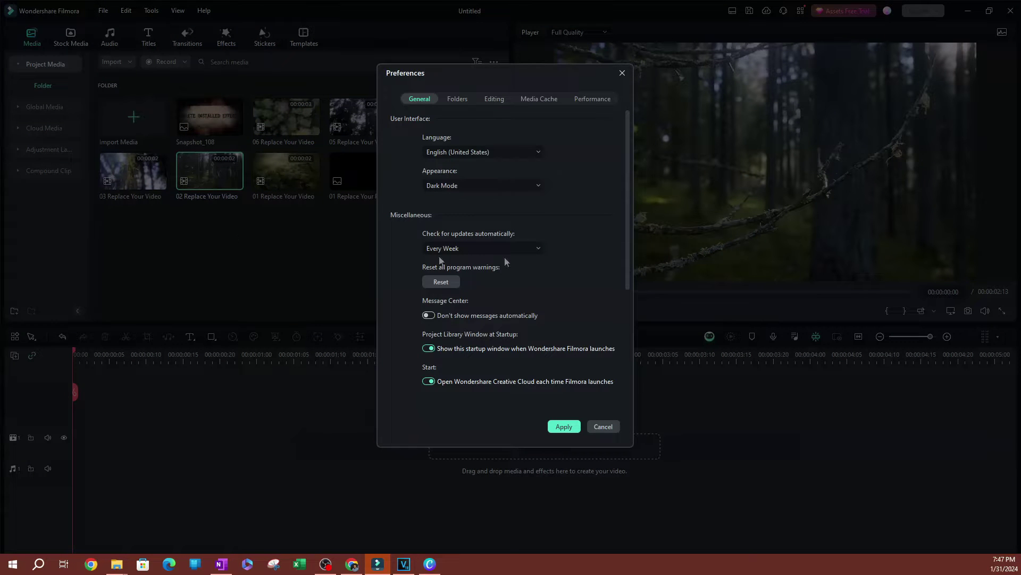
left_click(543, 99)
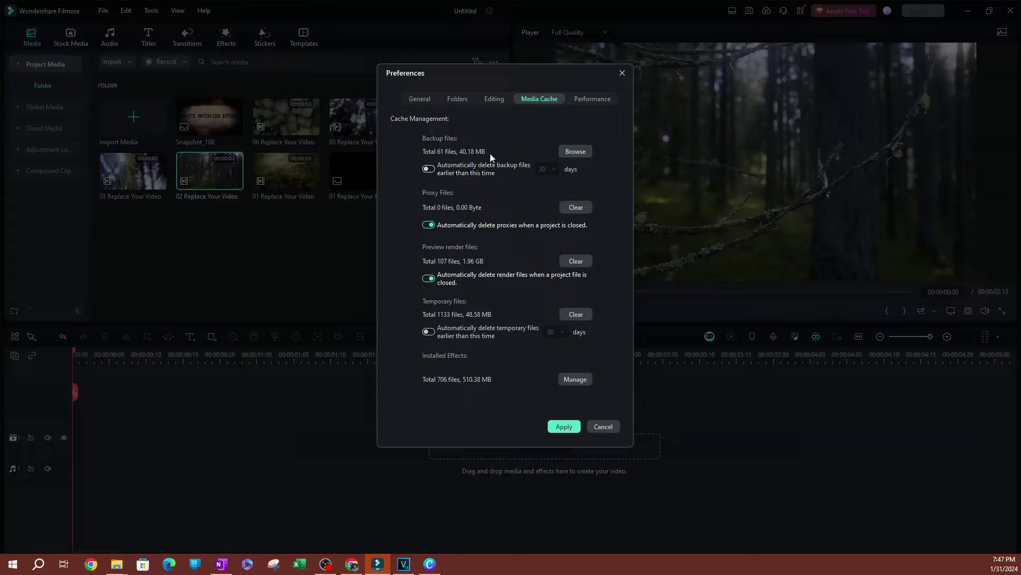
left_click(575, 152)
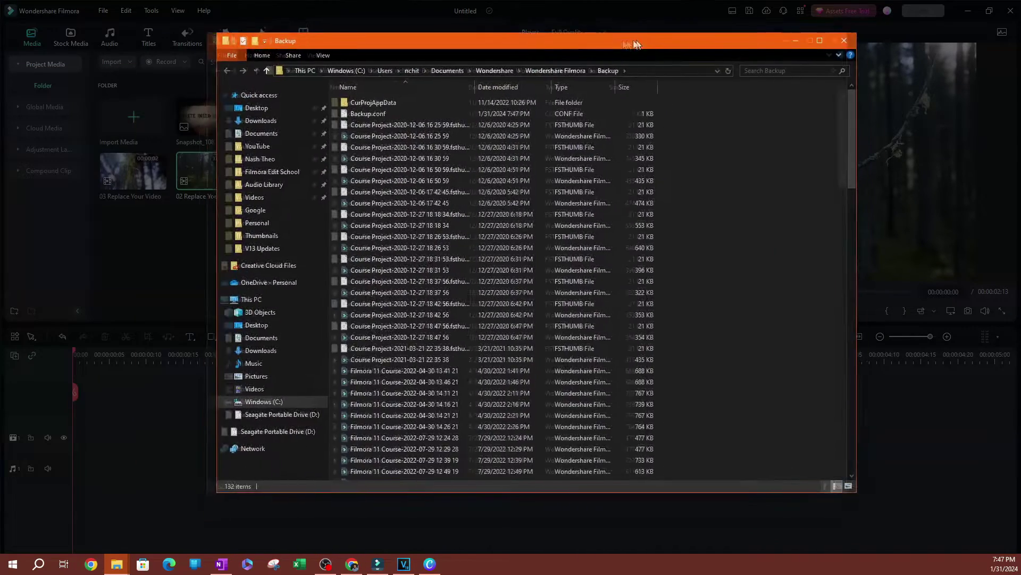
- Reposition the Backup folder window and scroll through its 132 items
left_click_drag(636, 39, 584, 45)
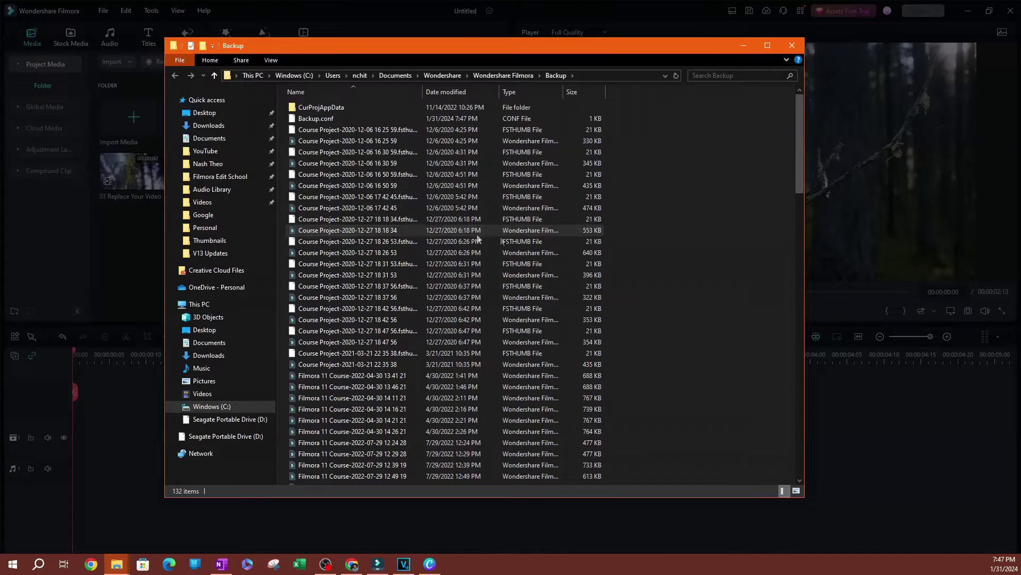
scroll(444, 194, "down", 20)
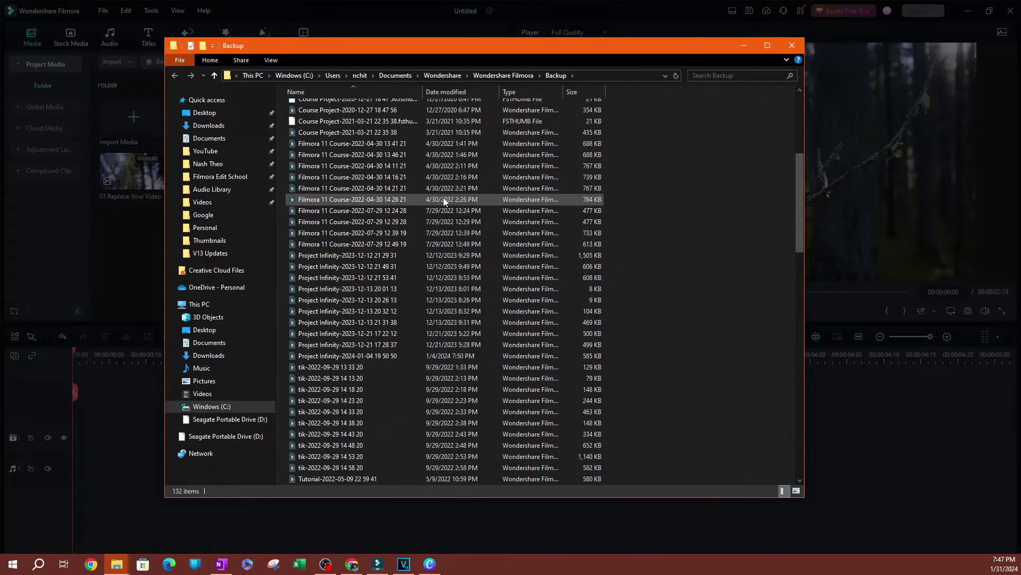
scroll(443, 200, "down", 4)
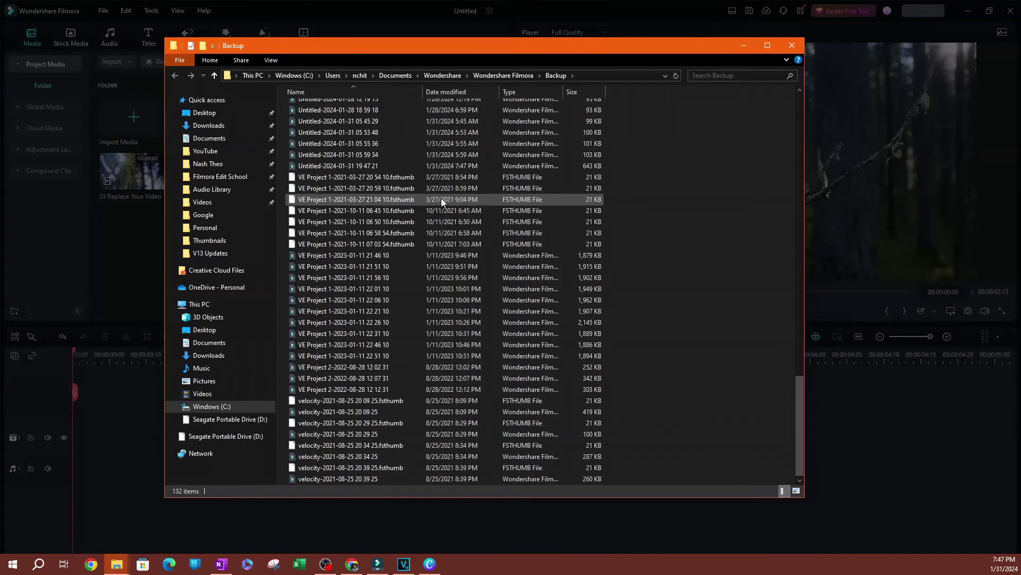
scroll(484, 217, "up", 20)
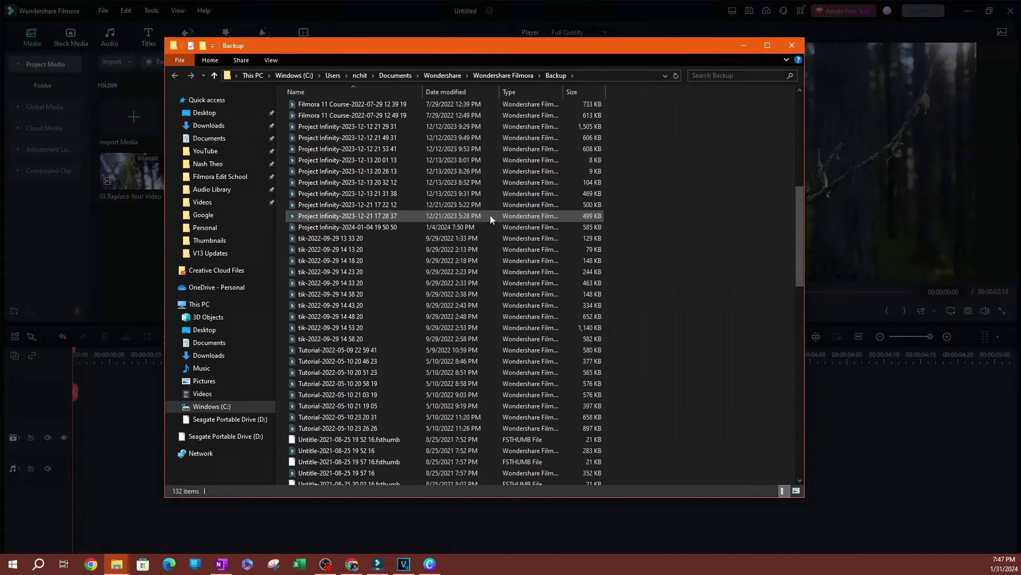
scroll(487, 213, "up", 11)
- Sort the Backup folder by date modified, checking oldest first, then newest first
left_click(468, 92)
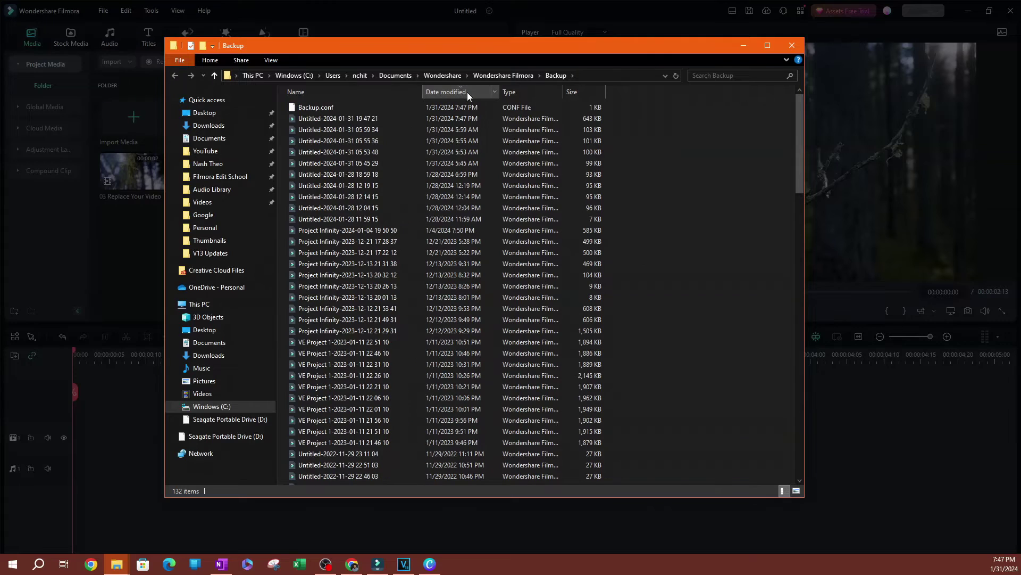
left_click(467, 91)
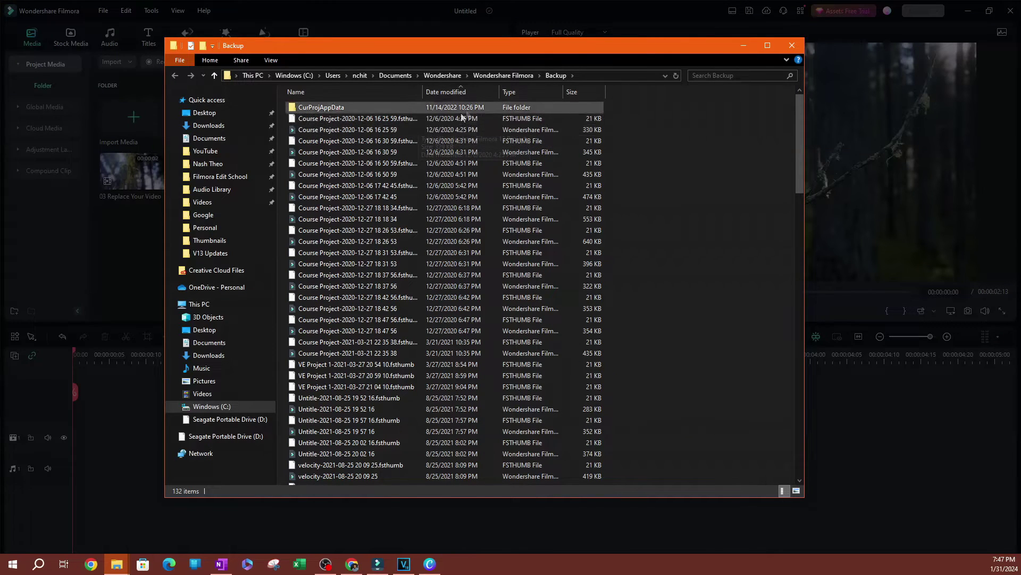
scroll(473, 234, "down", 7)
scroll(473, 235, "down", 20)
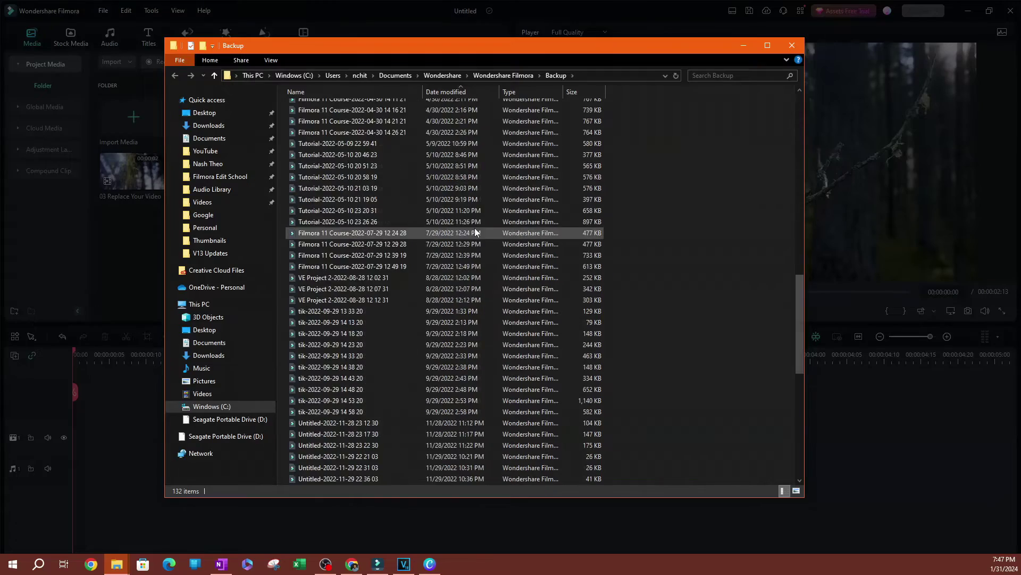
scroll(476, 226, "up", 20)
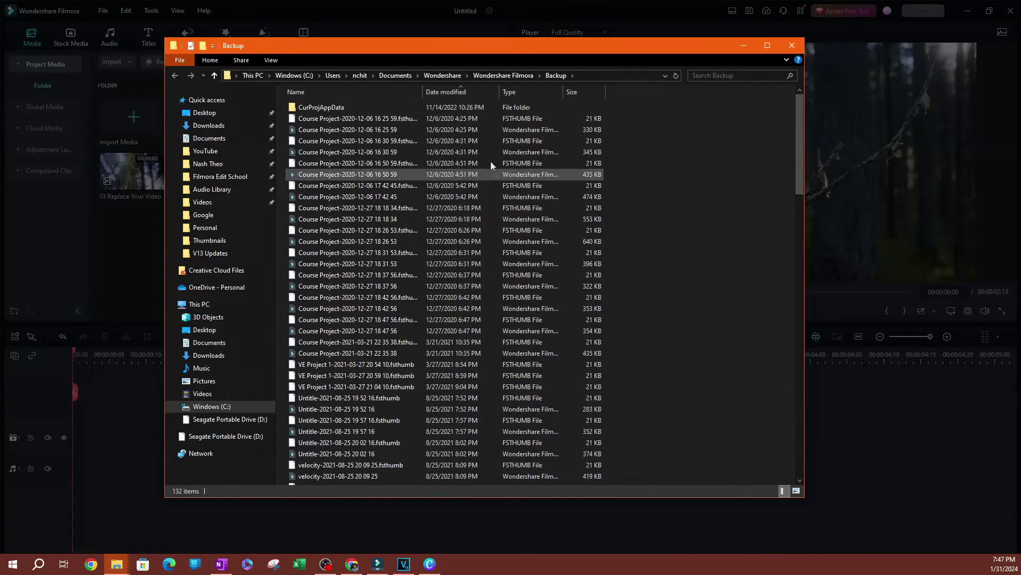
left_click(453, 93)
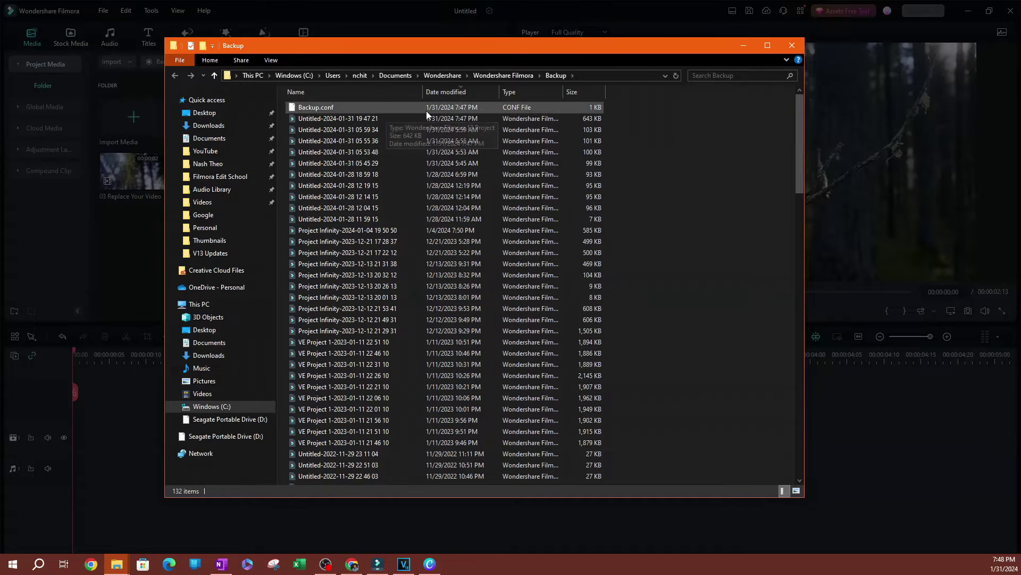
scroll(437, 266, "down", 20)
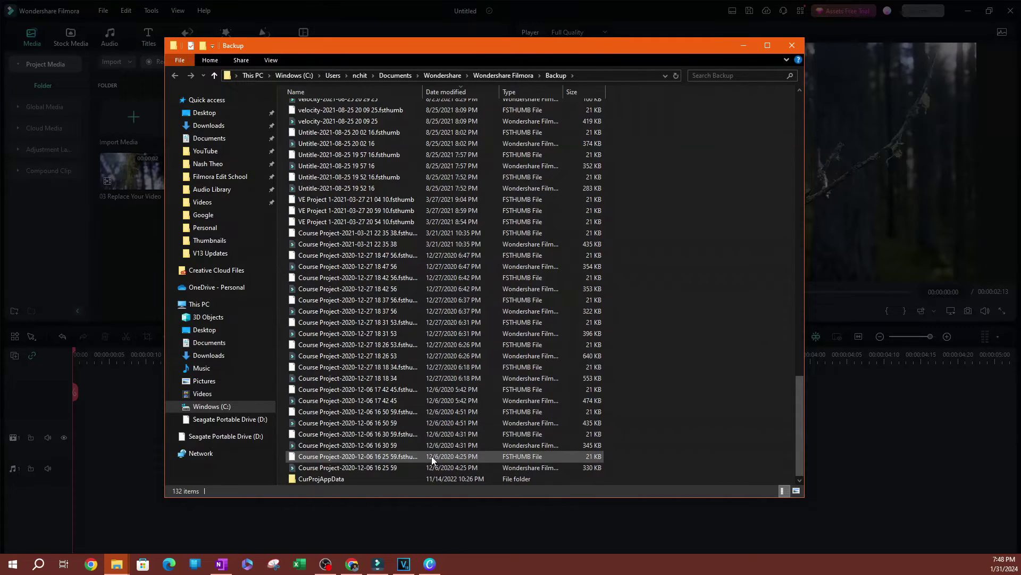
scroll(448, 436, "up", 20)
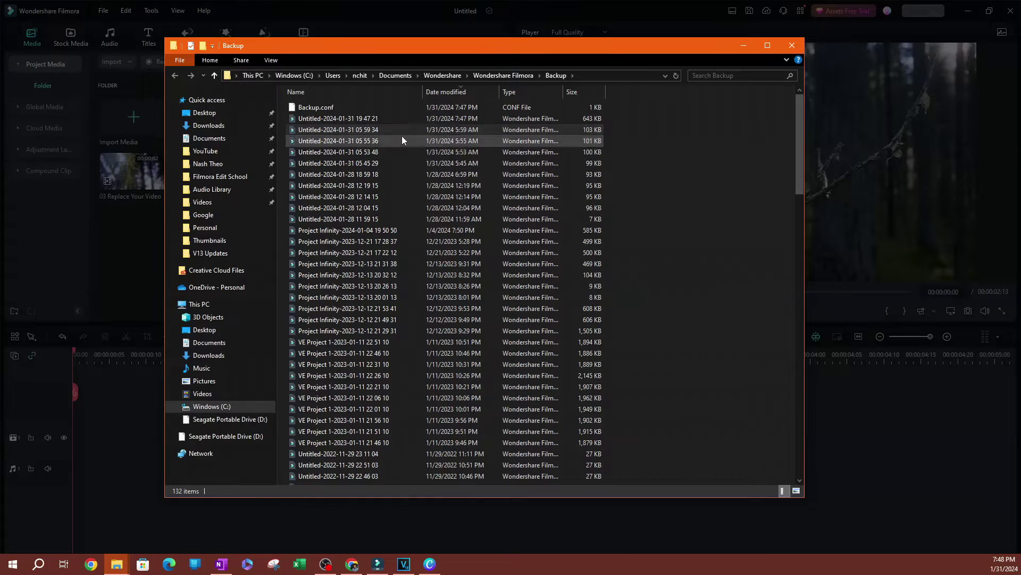
left_click(388, 121)
scroll(485, 343, "down", 13)
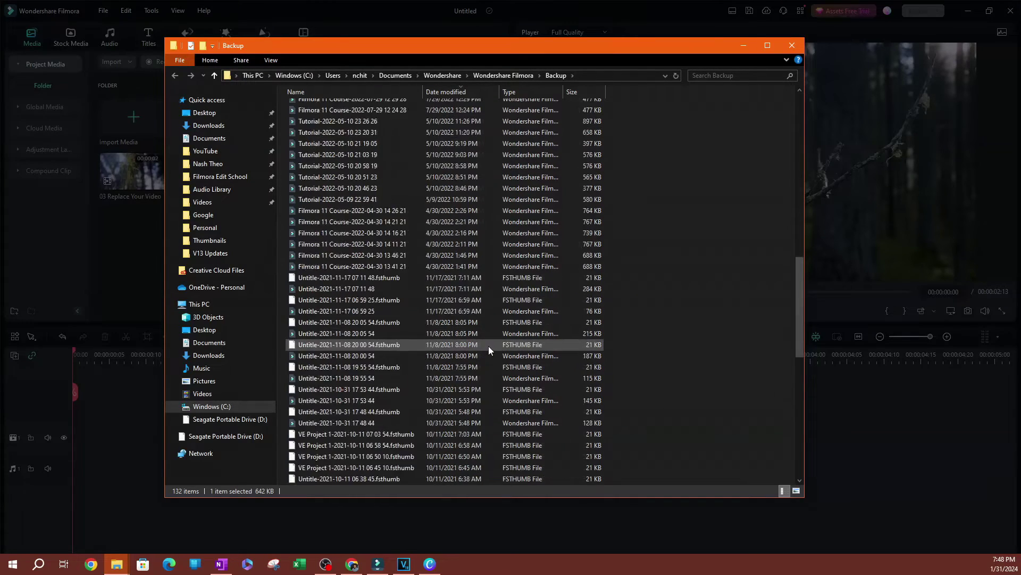
scroll(478, 321, "up", 13)
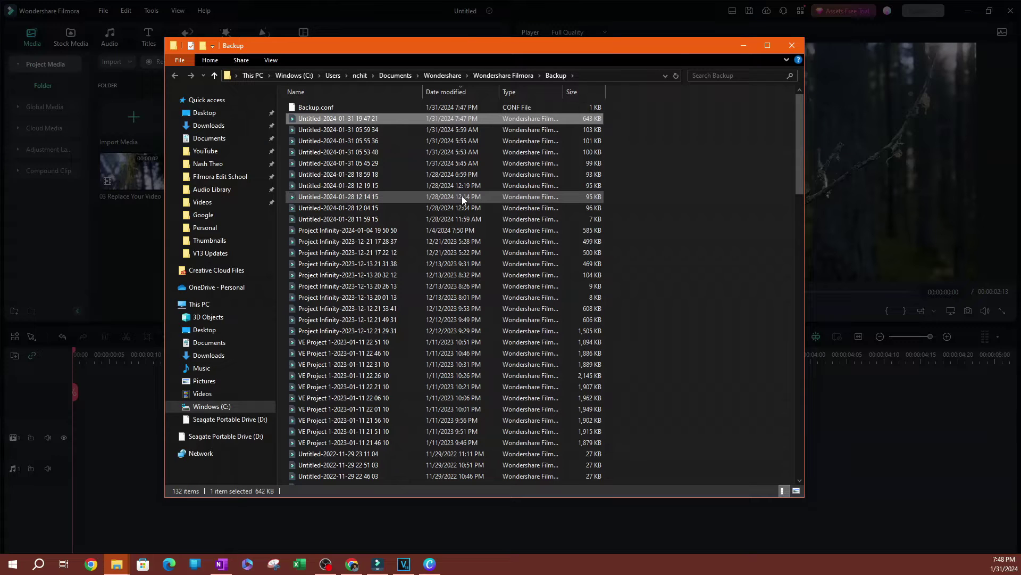
- Delete all 132 items in the Backup folder and close the Explorer window
key("ctrl+a")
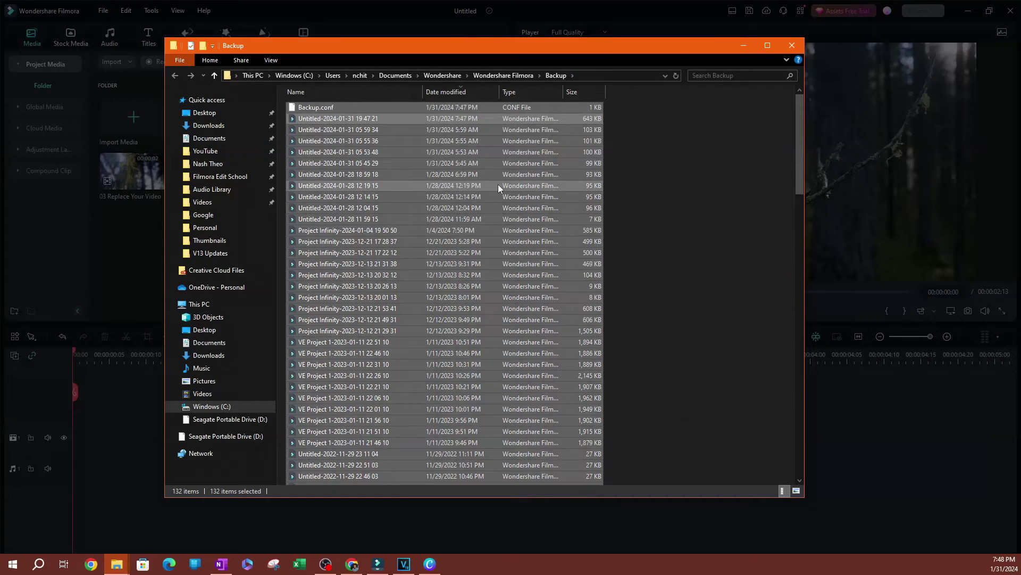
right_click(448, 216)
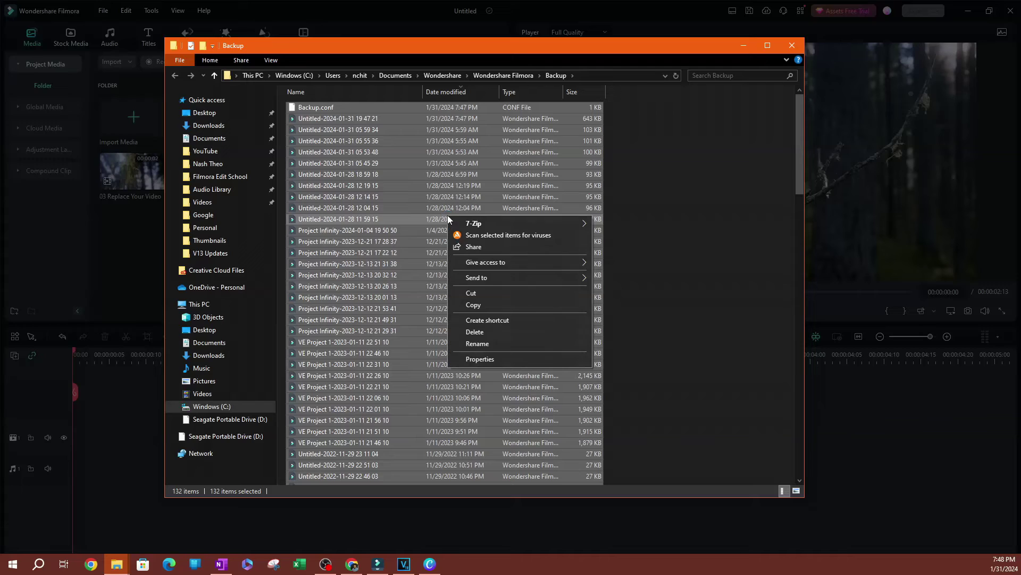
left_click(479, 332)
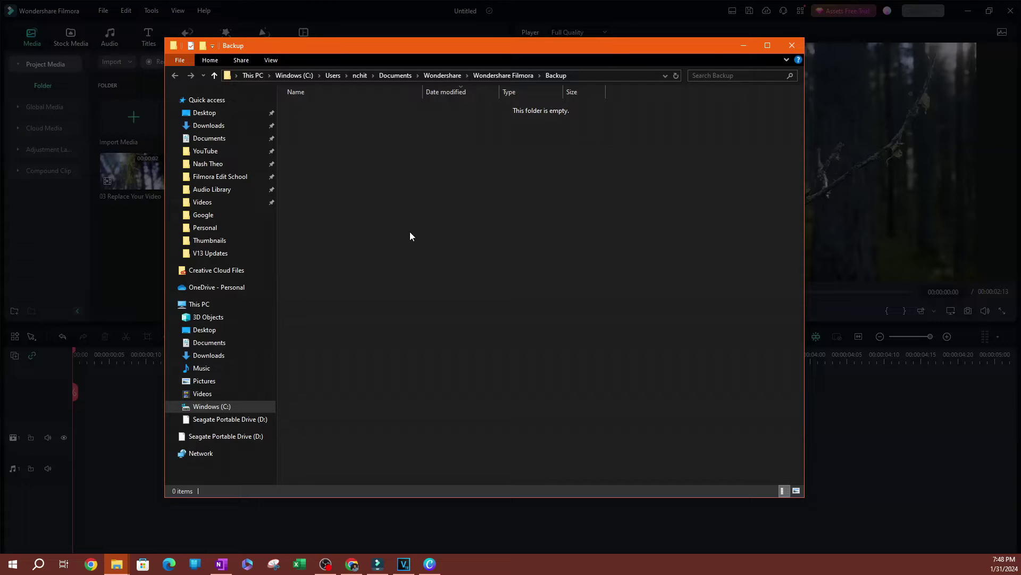
left_click(793, 45)
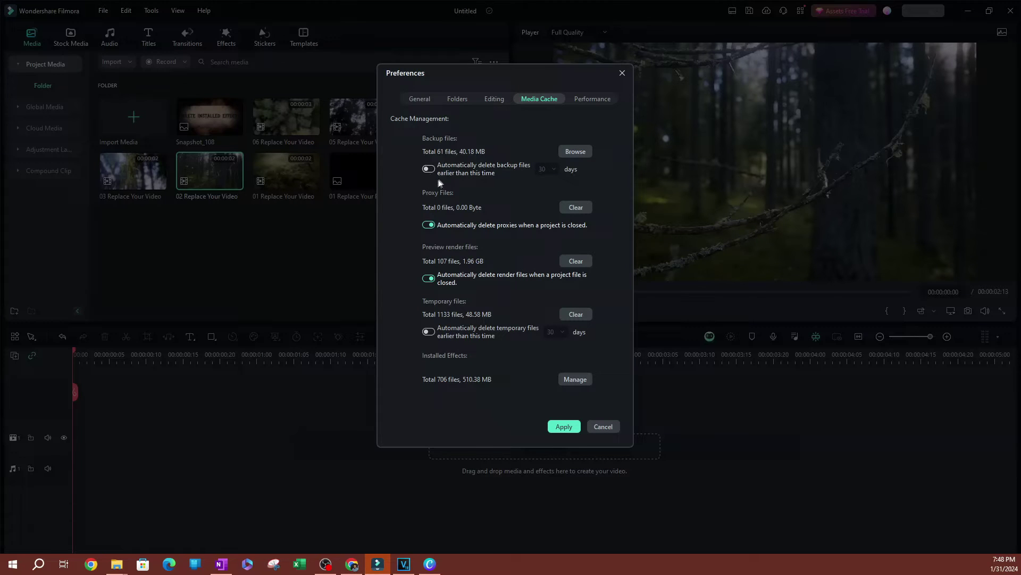
- Reopen Media Cache preferences, now 0 backup files (0.00 Byte), and enable backup auto-deletion
left_click(563, 426)
left_click(103, 11)
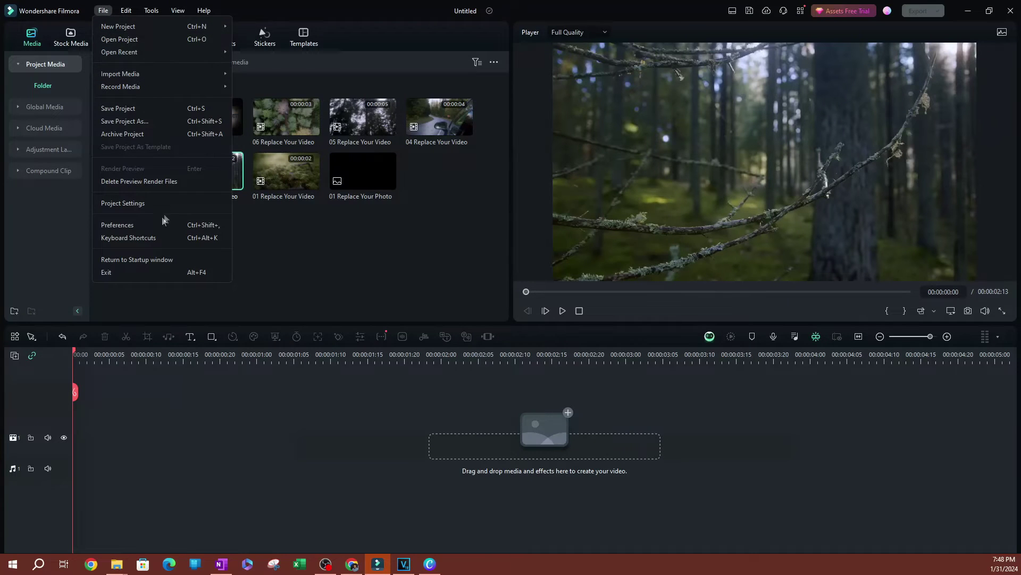
left_click(143, 224)
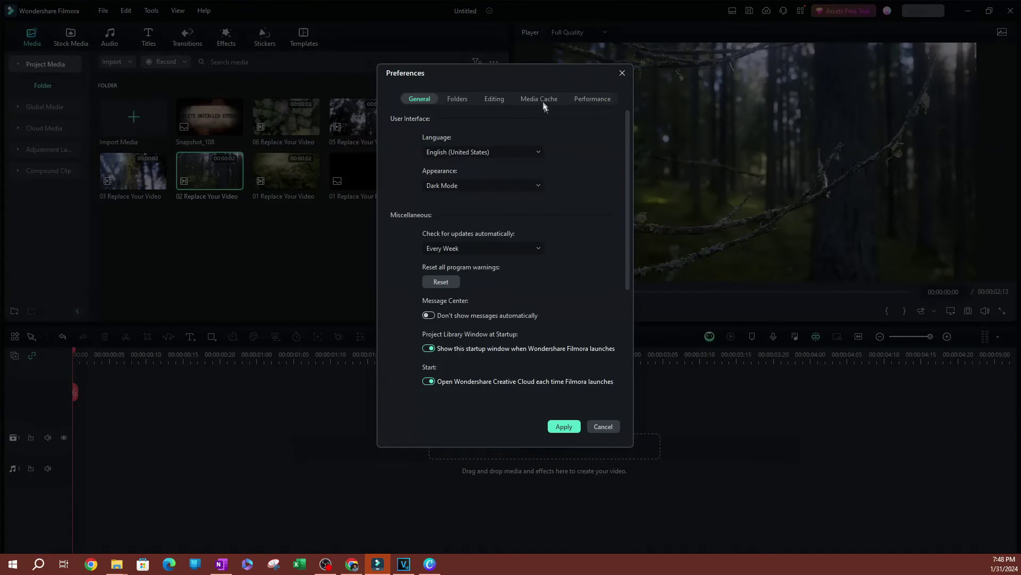
left_click(541, 99)
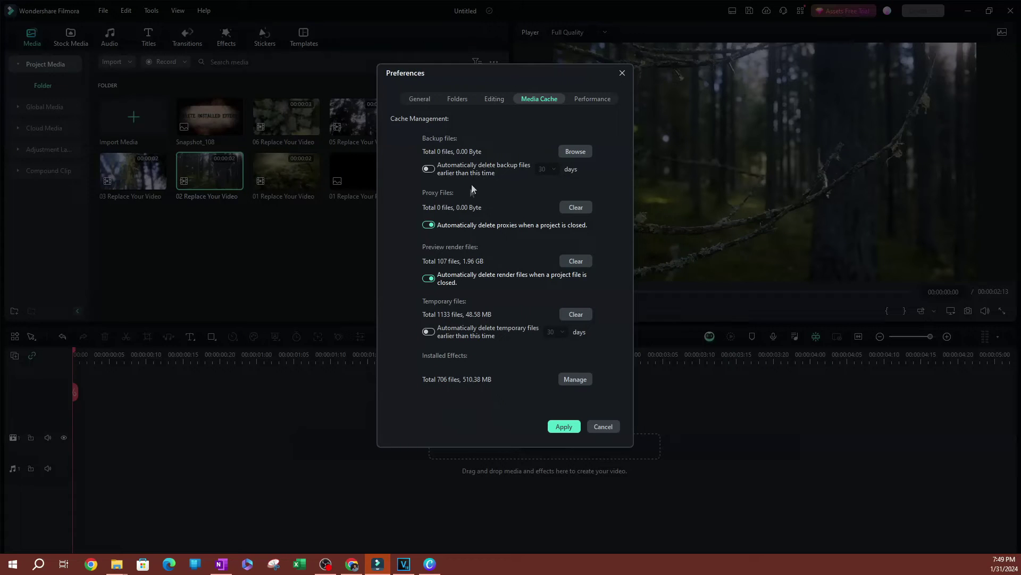
left_click(429, 169)
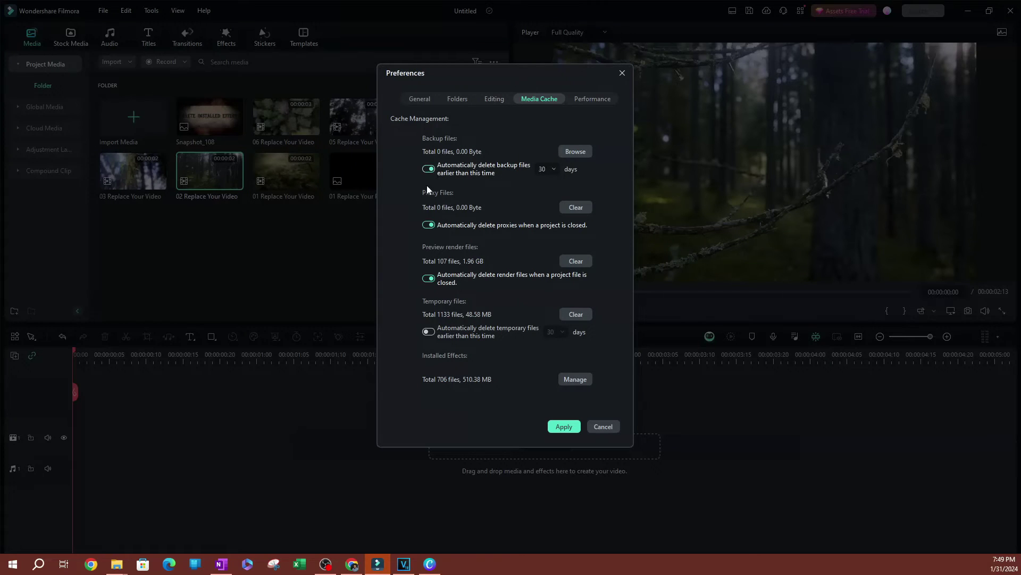
- Keep backup auto-deletion at 30 days and apply the preferences
left_click(548, 170)
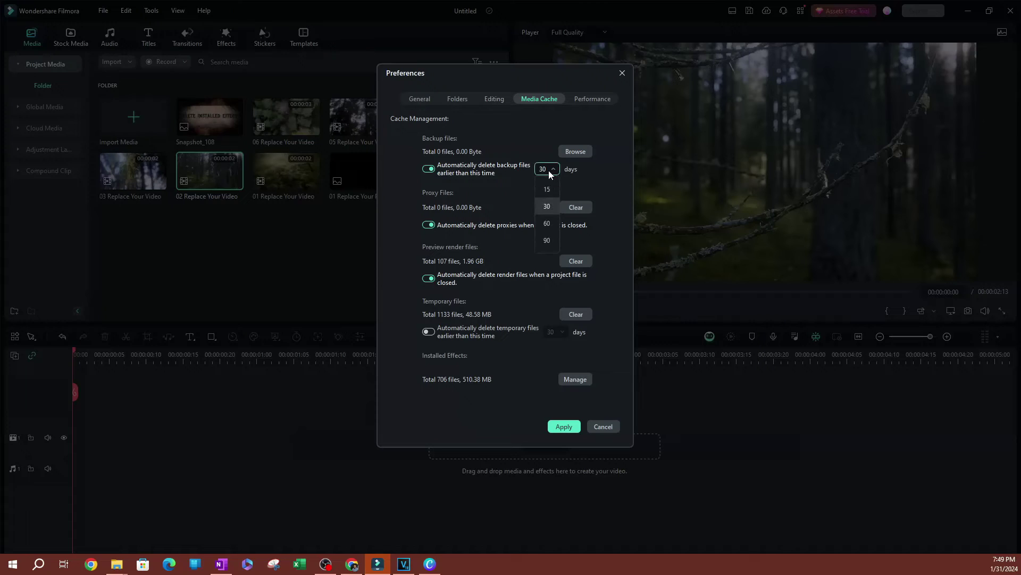
left_click(506, 190)
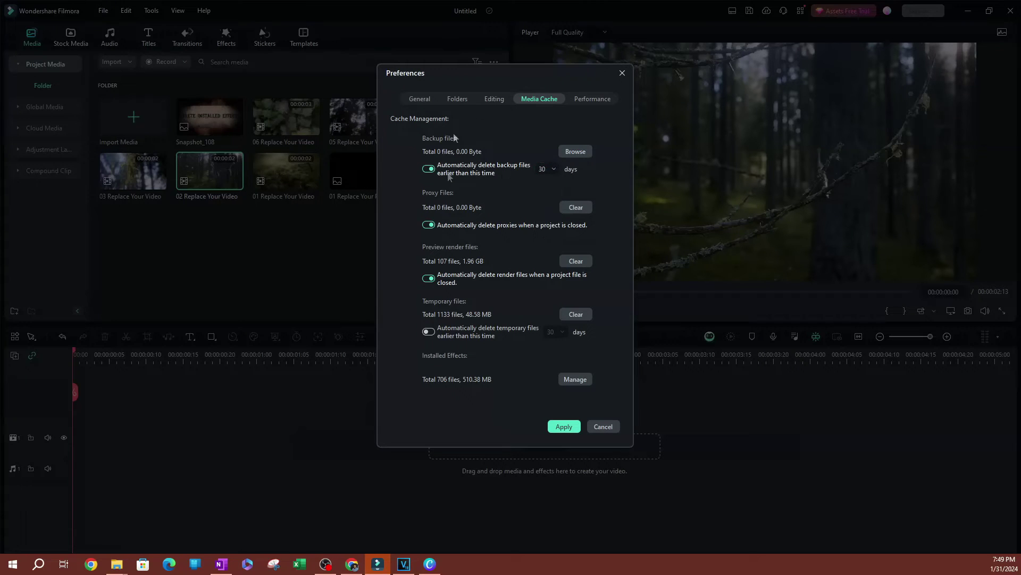
left_click(546, 170)
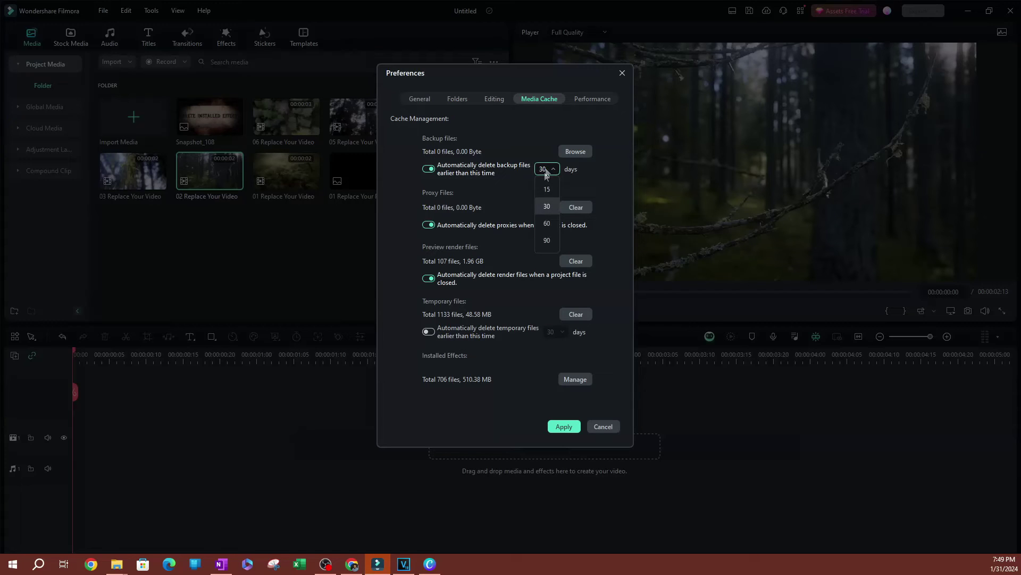
left_click(539, 211)
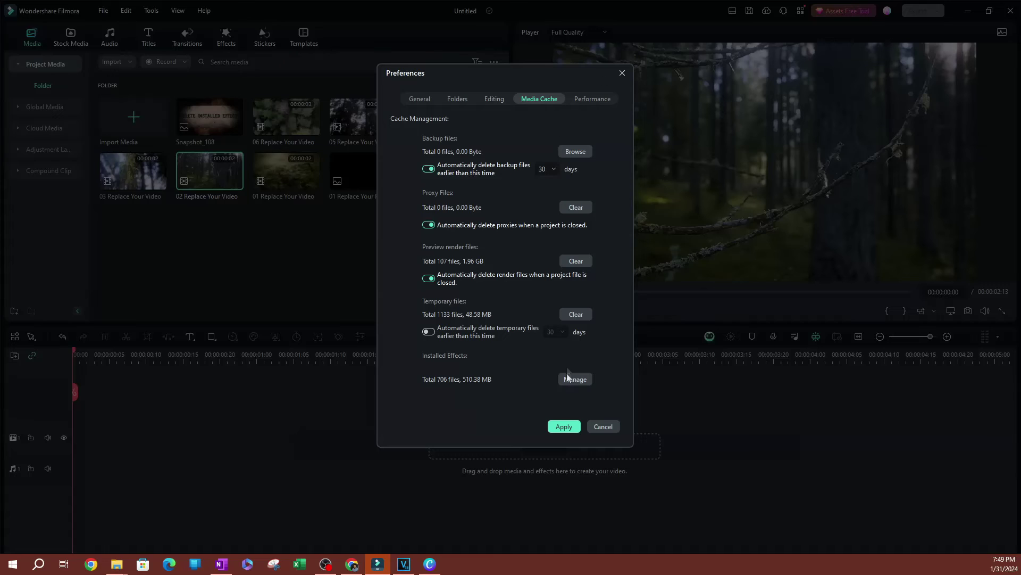
left_click(564, 426)
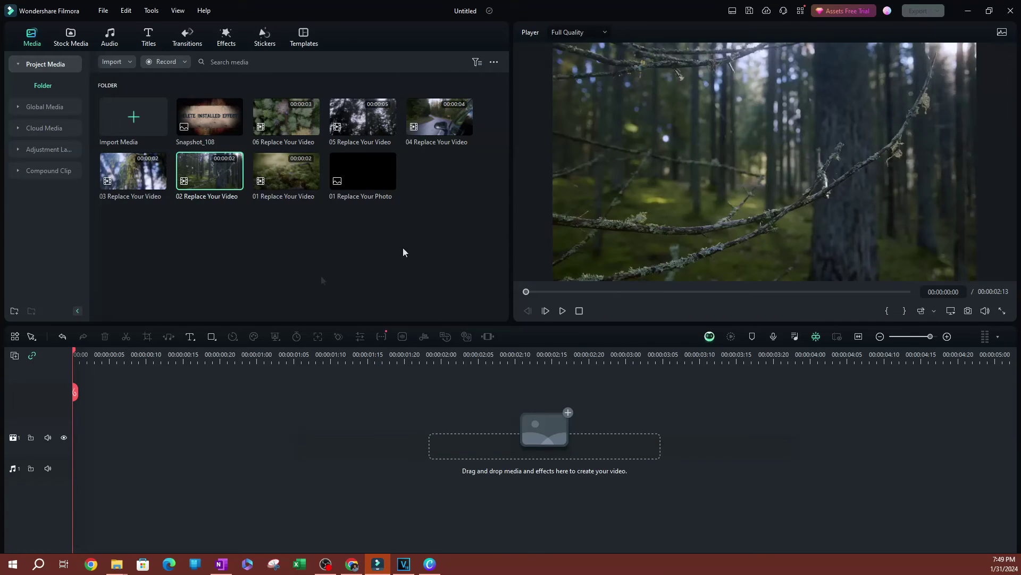